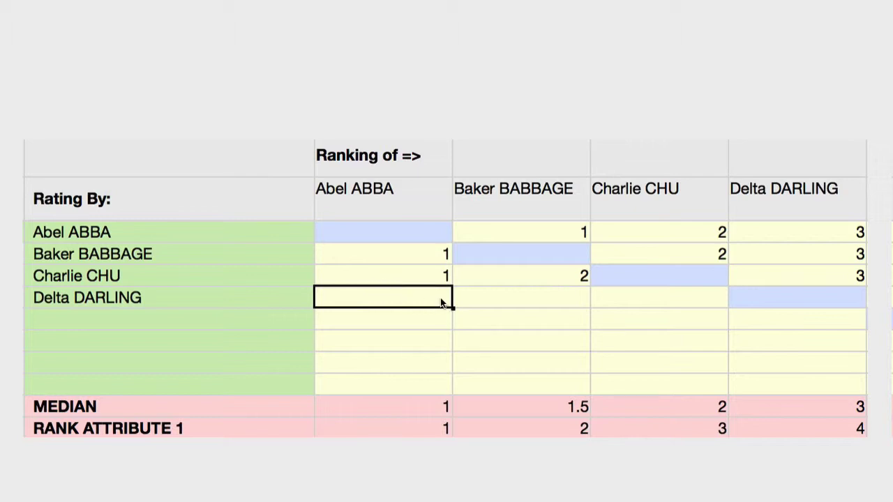
Enter the fourth rater's Attribute 1 rankings of the first three team members as 1, 2 and 3.
{"action": "type", "text": "1"}
{"action": "left_click", "coordinate": [539, 295]}
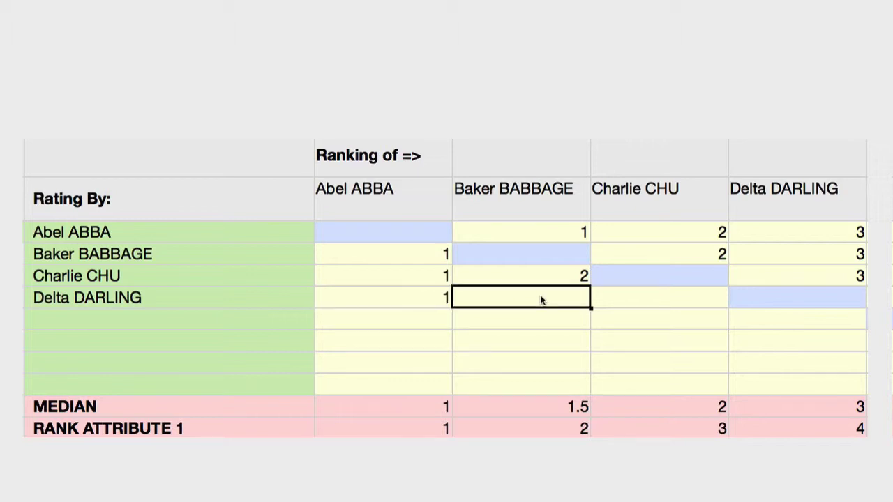
{"action": "type", "text": "2"}
{"action": "left_click", "coordinate": [656, 299]}
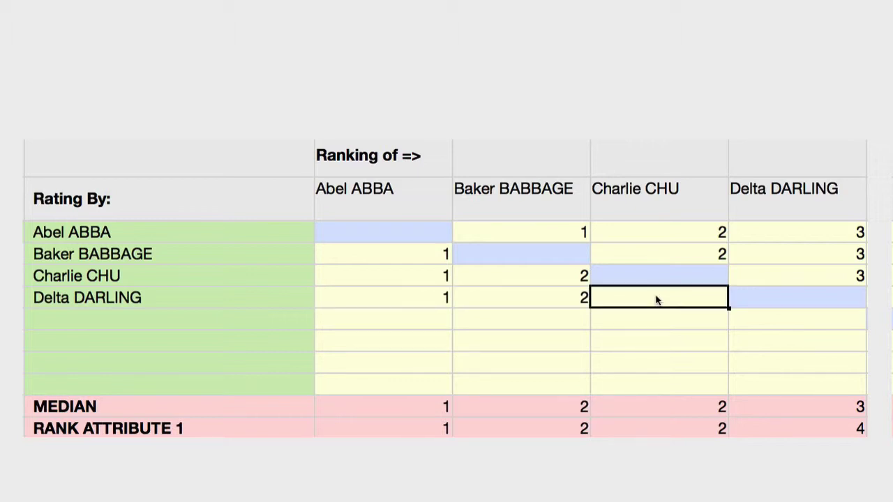
{"action": "type", "text": "3"}
{"action": "left_click", "coordinate": [675, 322]}
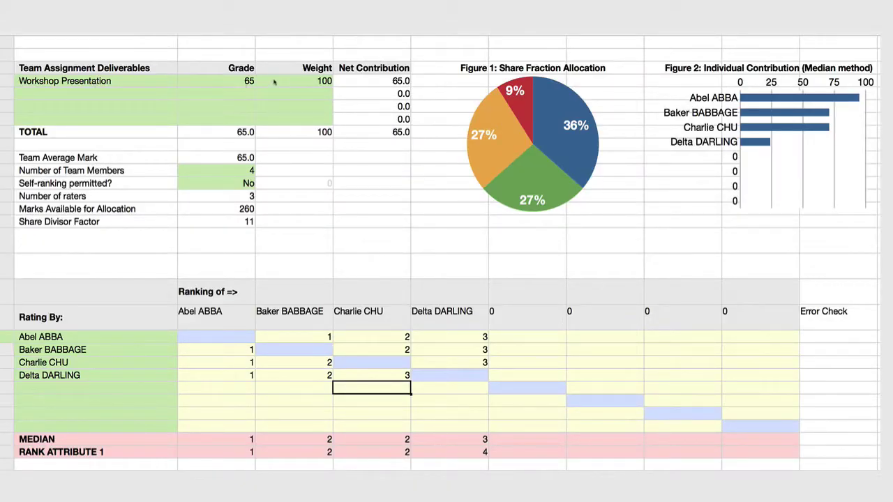
Set the Workshop Presentation grade to 70.
{"action": "left_click", "coordinate": [248, 81]}
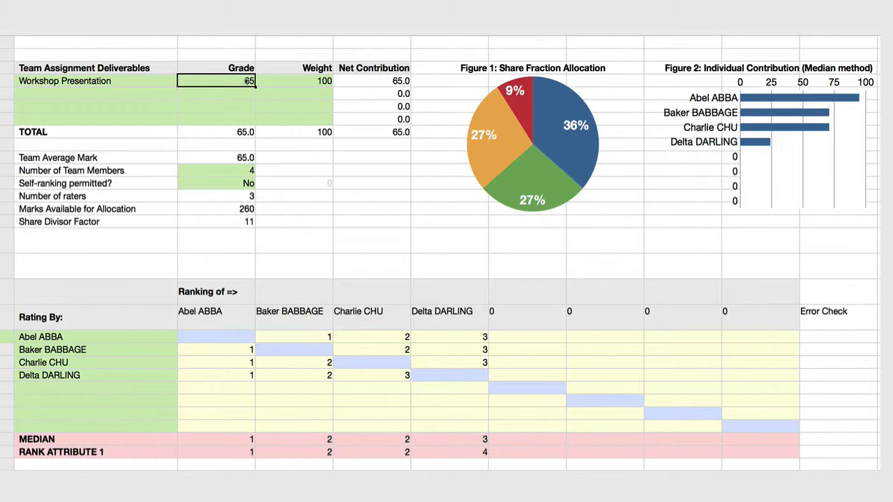
{"action": "type", "text": "70"}
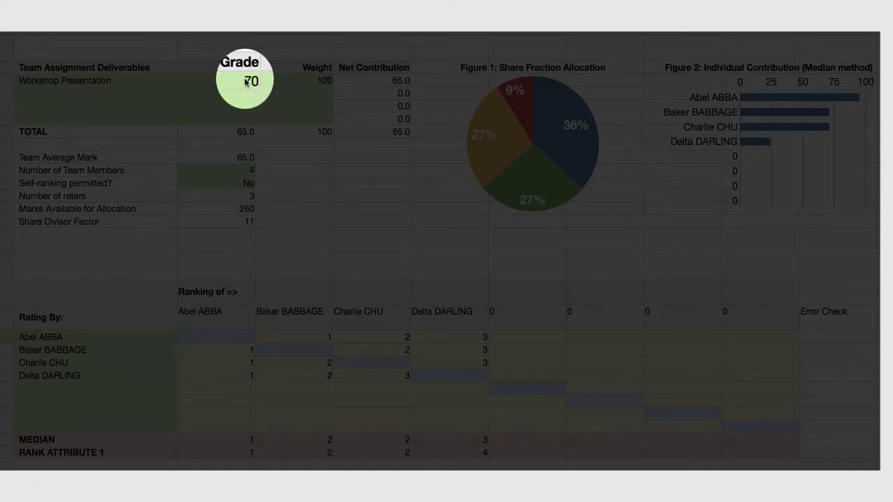
{"action": "key", "text": "Return"}
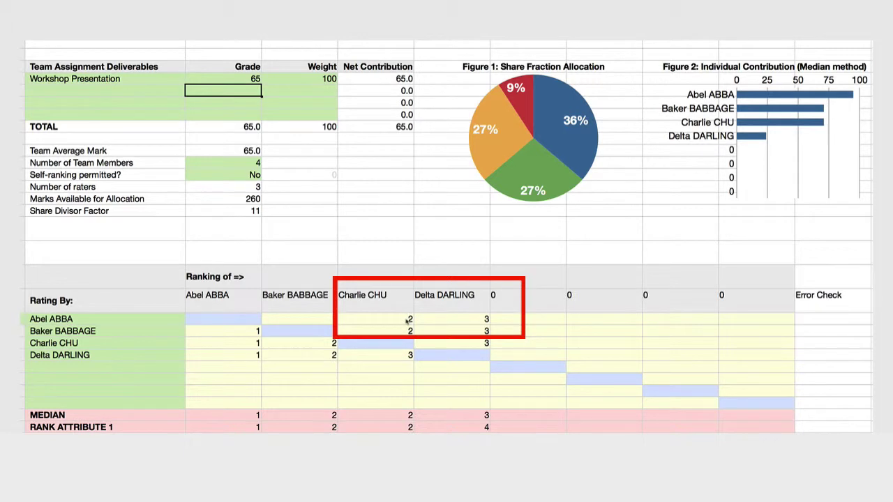
Set the first rater's Attribute 1 rankings of the third and fourth team members to 4 each.
{"action": "left_click", "coordinate": [408, 319]}
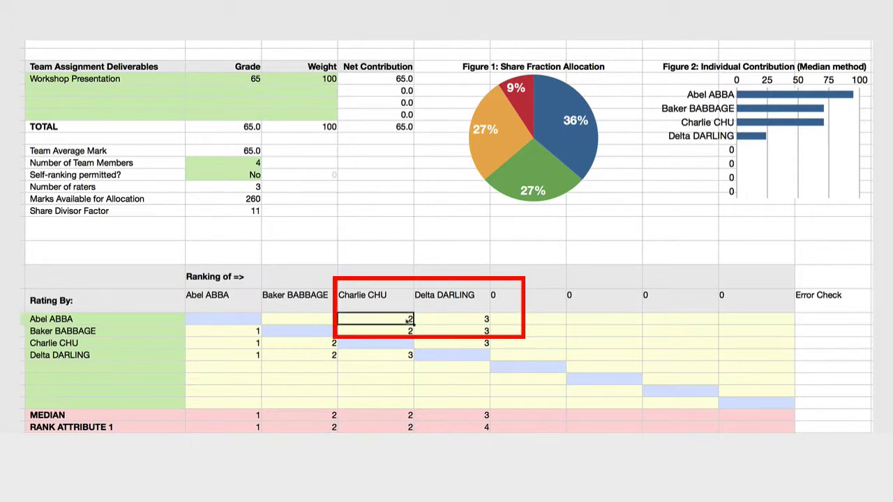
{"action": "type", "text": "4"}
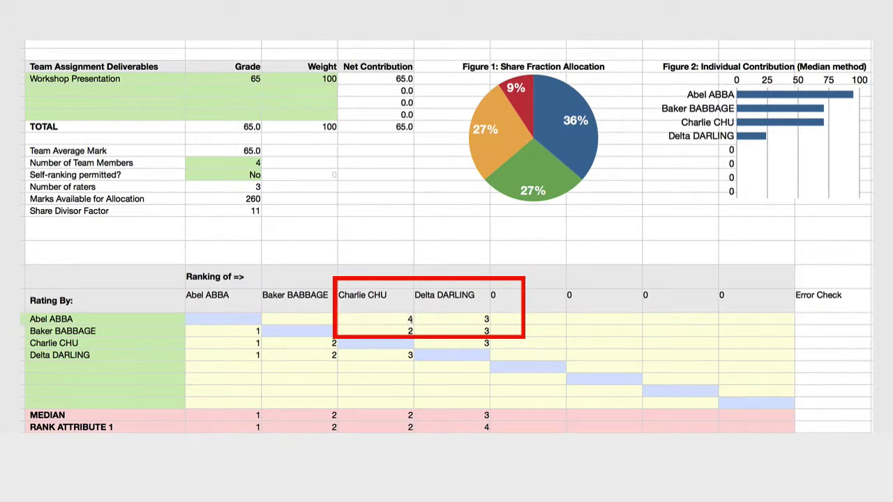
{"action": "left_click", "coordinate": [478, 319]}
{"action": "type", "text": "4"}
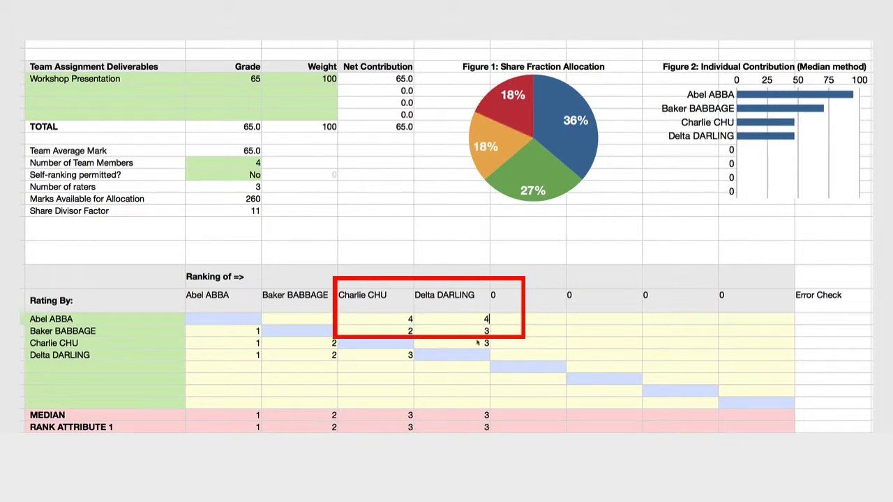
{"action": "left_click", "coordinate": [467, 370]}
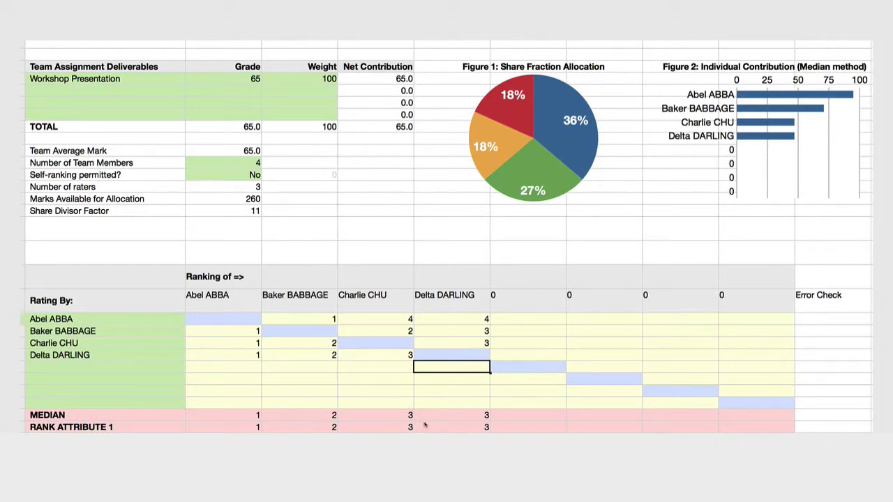
Set the first rater's Attribute 1 rankings of the third and fourth team members to 20 each.
{"action": "left_click", "coordinate": [409, 319]}
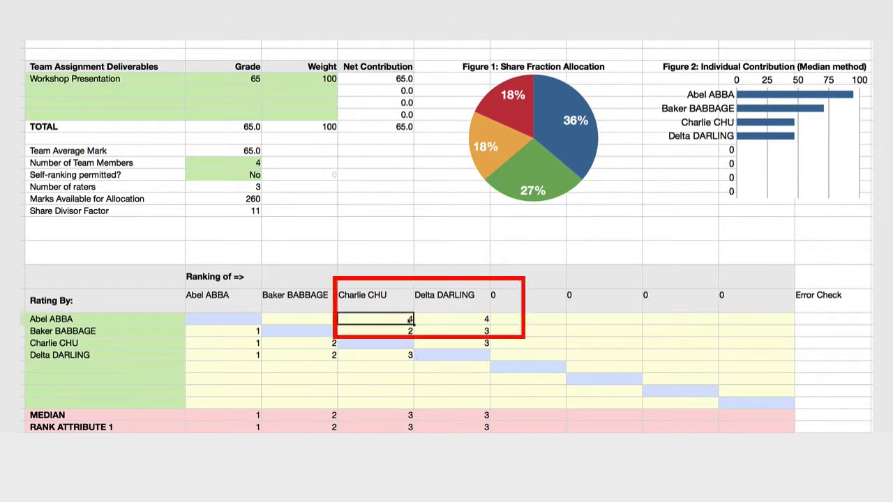
{"action": "type", "text": "20"}
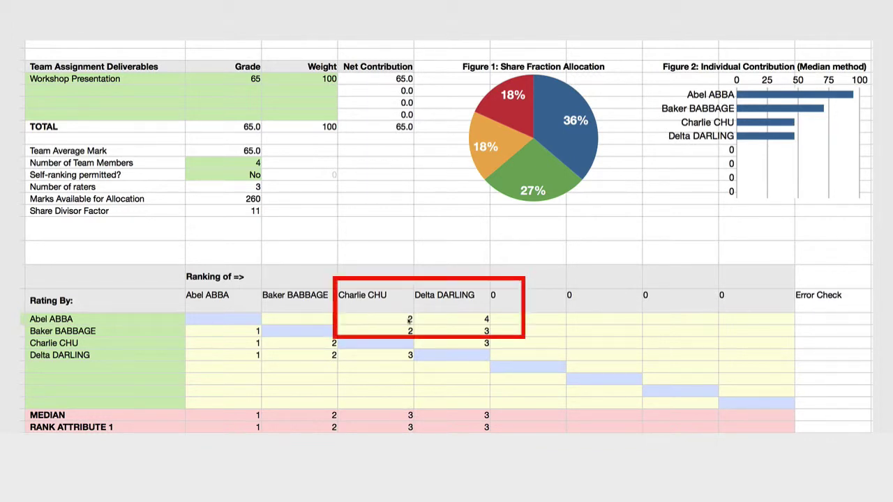
{"action": "left_click", "coordinate": [443, 320]}
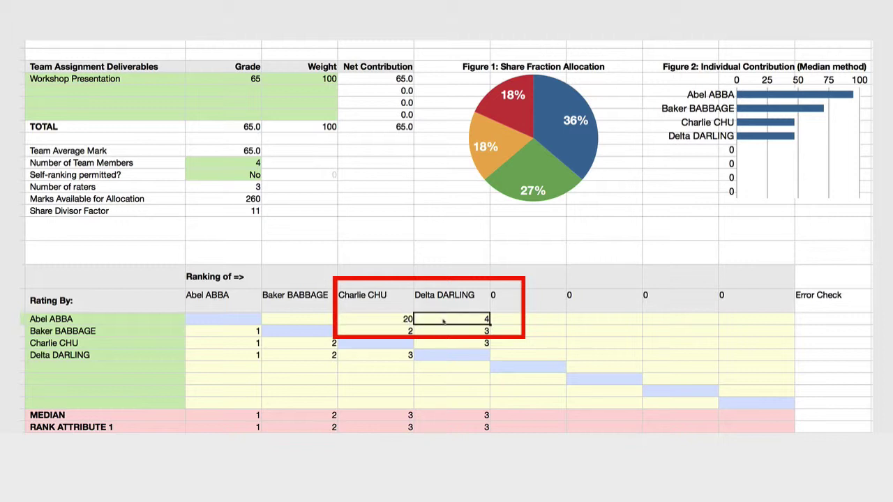
{"action": "type", "text": "20"}
{"action": "left_click", "coordinate": [447, 343]}
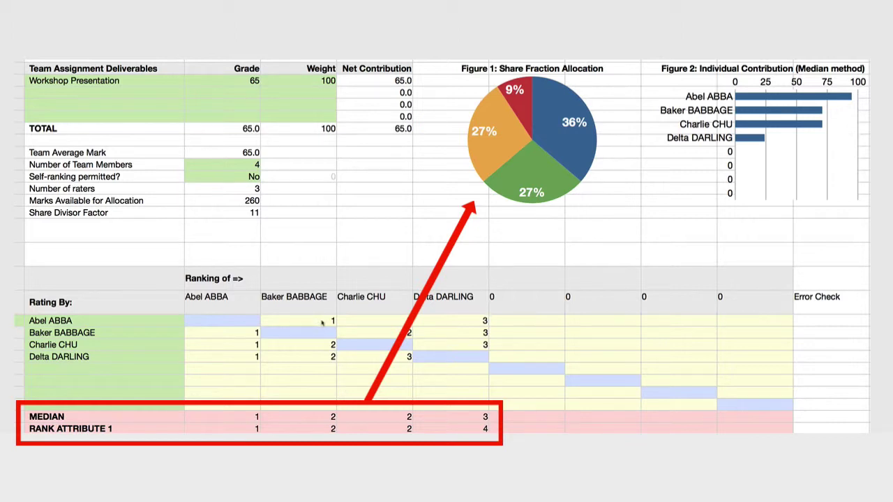
Set the first rater's Attribute 1 rankings to 5 for the third team member and 10 for the fourth.
{"action": "left_click", "coordinate": [408, 321]}
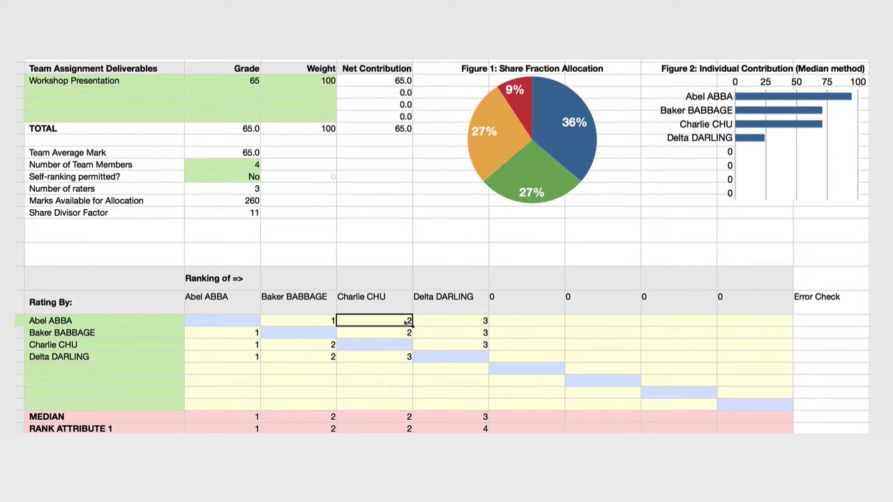
{"action": "type", "text": "5"}
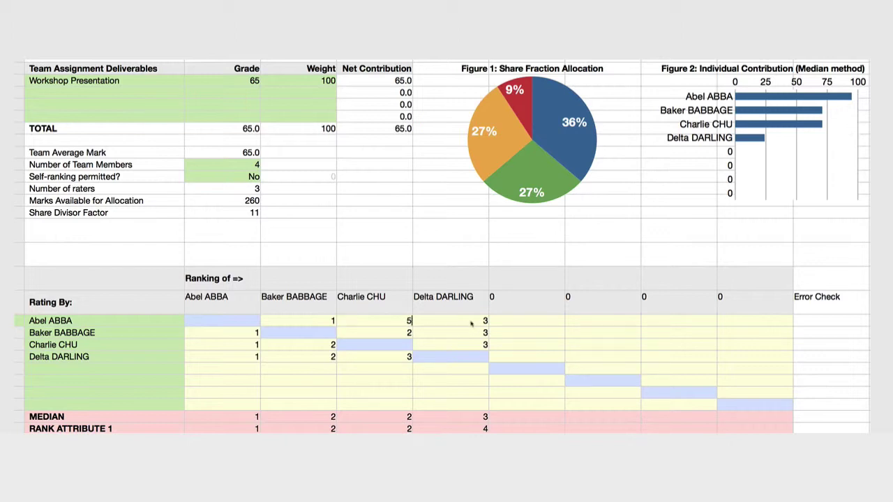
{"action": "left_click", "coordinate": [471, 322]}
{"action": "type", "text": "10"}
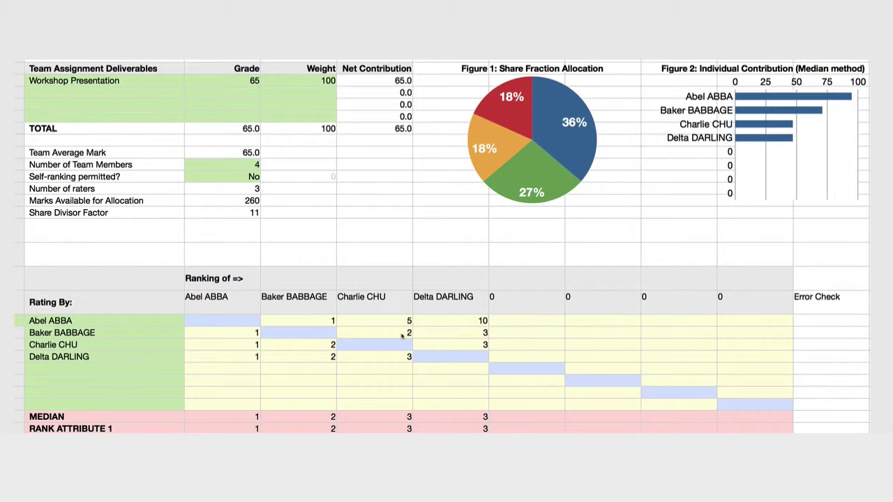
Set the second rater's Attribute 1 rankings to 5 for the third team member and 20 for the fourth.
{"action": "left_click", "coordinate": [402, 337]}
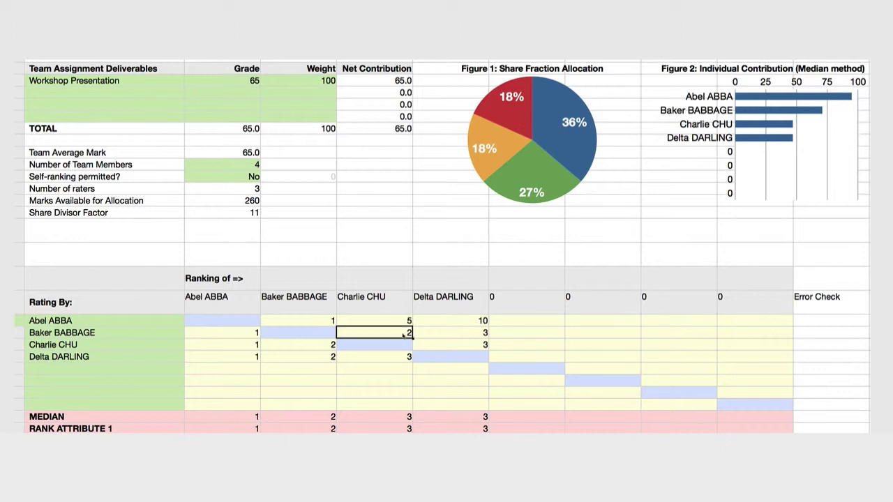
{"action": "type", "text": "5"}
{"action": "left_click", "coordinate": [481, 336]}
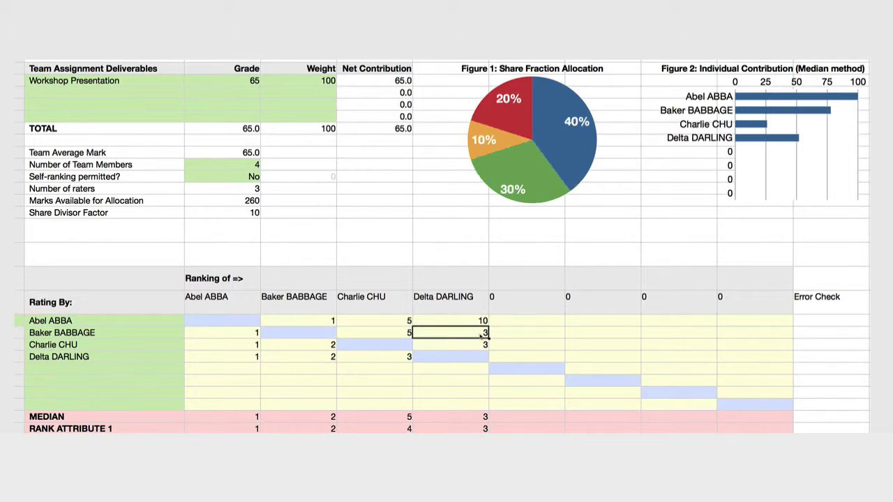
{"action": "type", "text": "20"}
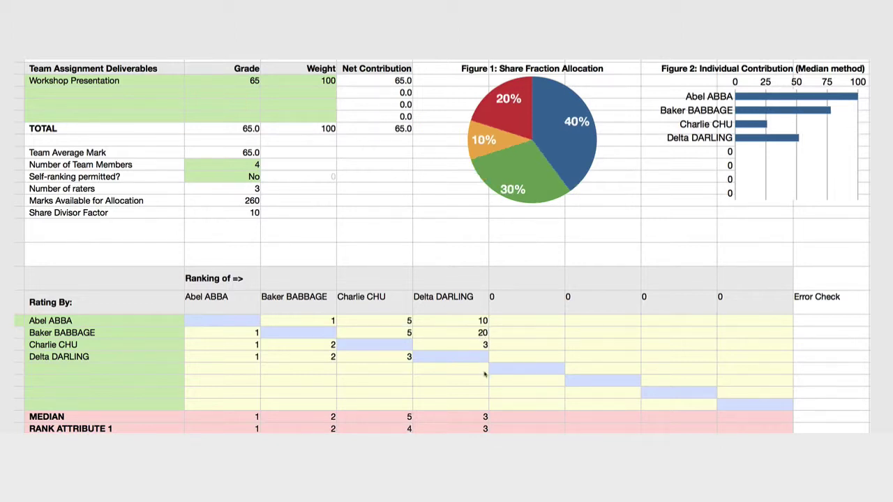
{"action": "left_click", "coordinate": [485, 370]}
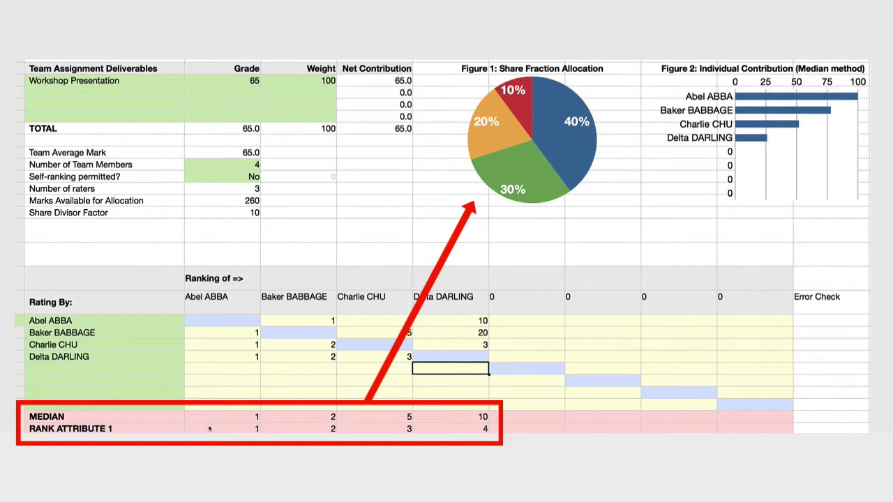
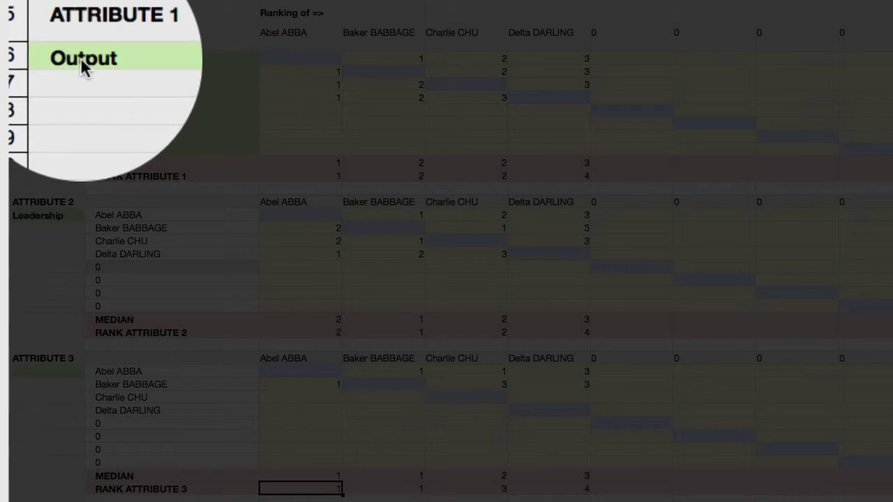
Name Attribute 3 "Harmony Engagement" in the green cell beneath its heading.
{"action": "left_click", "coordinate": [82, 64]}
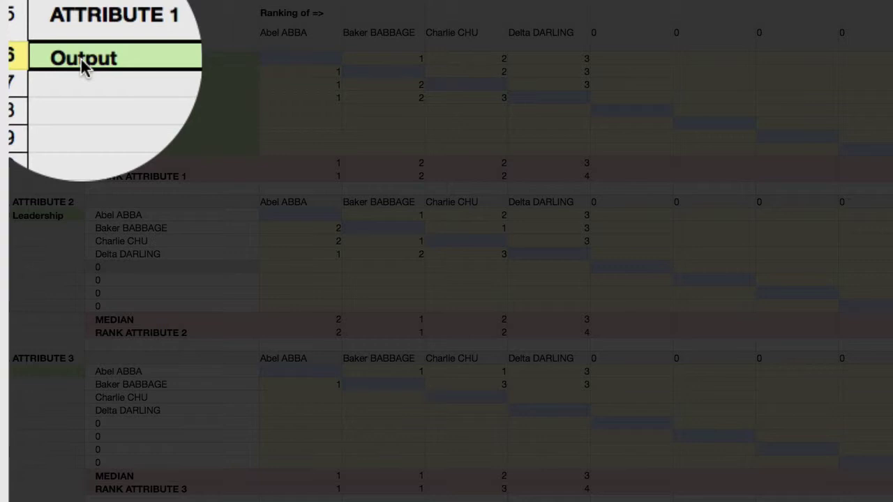
{"action": "left_click", "coordinate": [100, 214]}
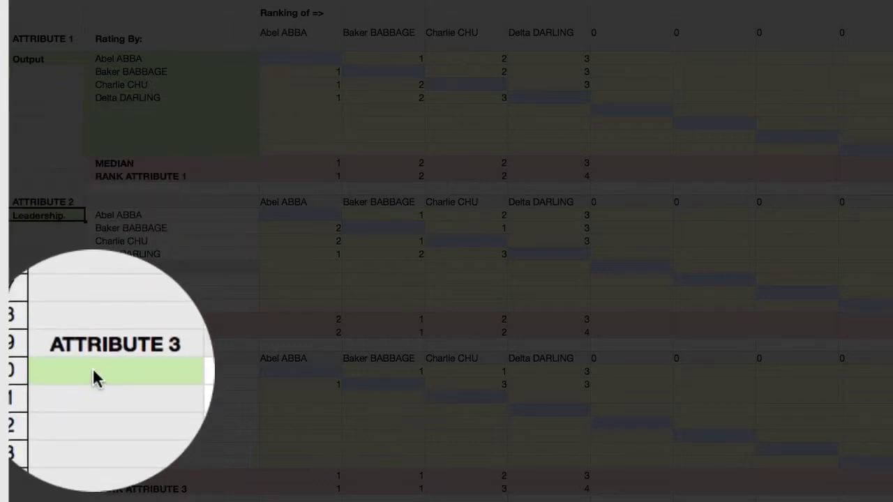
{"action": "left_click", "coordinate": [91, 371]}
{"action": "type", "text": "H"}
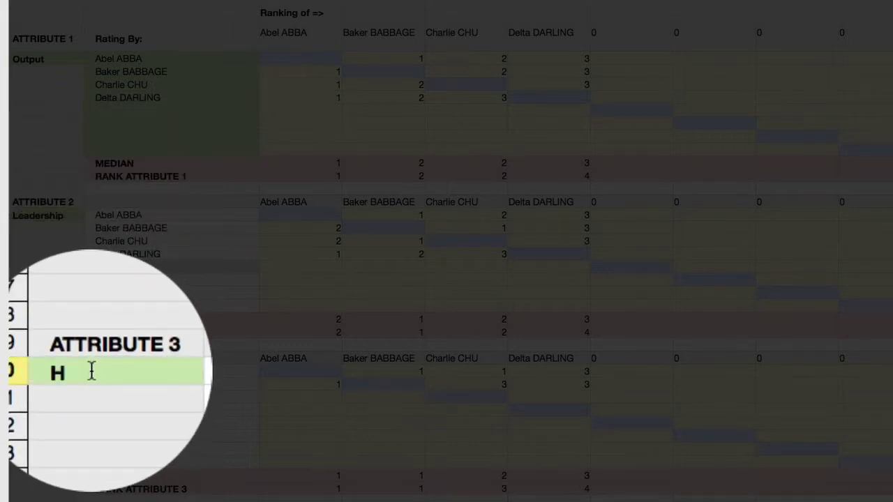
{"action": "type", "text": "armony Engage"}
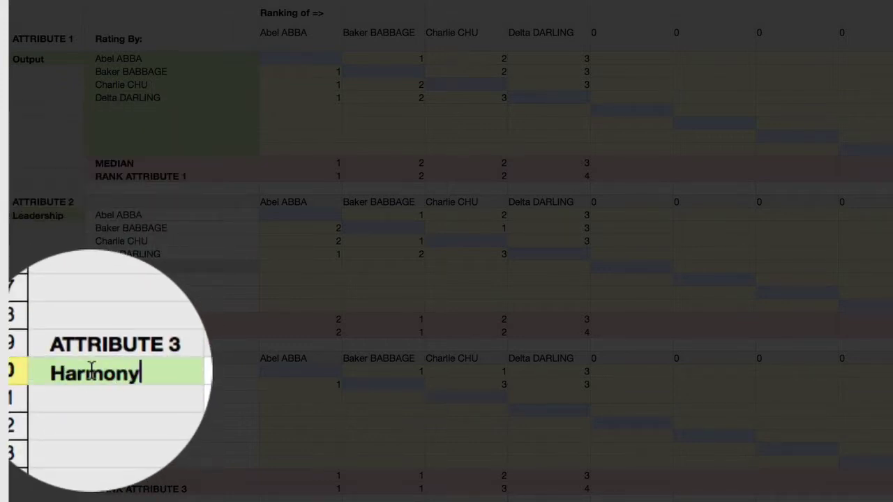
{"action": "type", "text": "ment"}
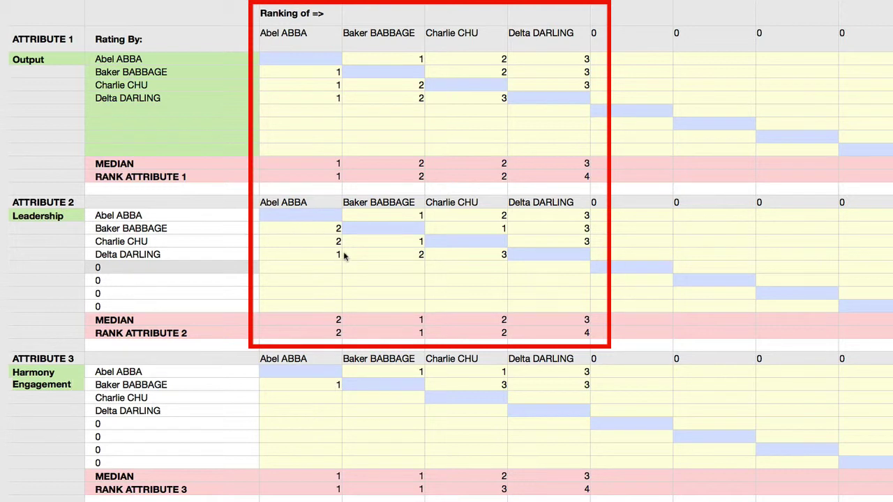
Enter the third rater's Attribute 3 rankings as 2, 3 and 3 for the first, second and fourth team members.
{"action": "left_click", "coordinate": [332, 400]}
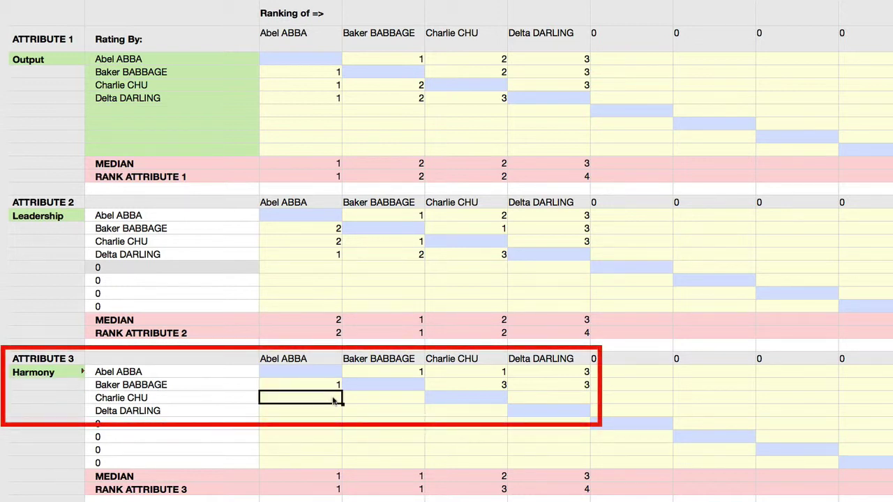
{"action": "type", "text": "2"}
{"action": "left_click", "coordinate": [399, 398]}
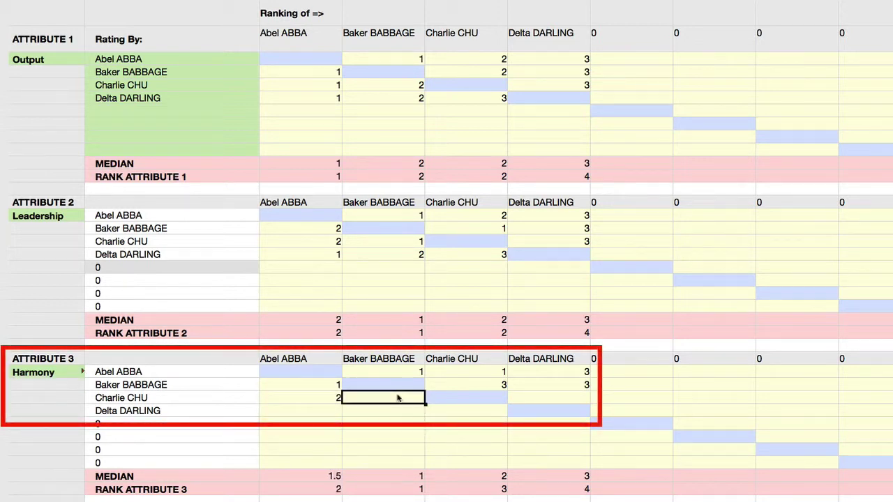
{"action": "type", "text": "3"}
{"action": "left_click", "coordinate": [520, 399]}
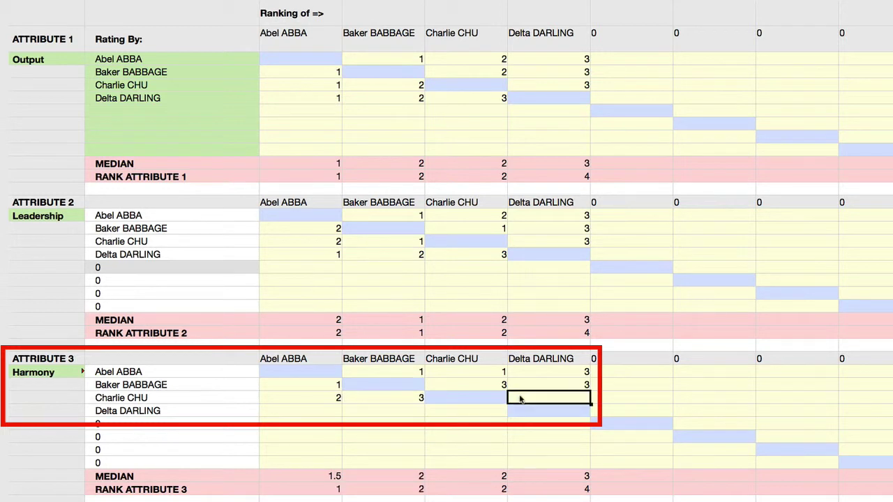
{"action": "type", "text": "3"}
{"action": "key", "text": "Return"}
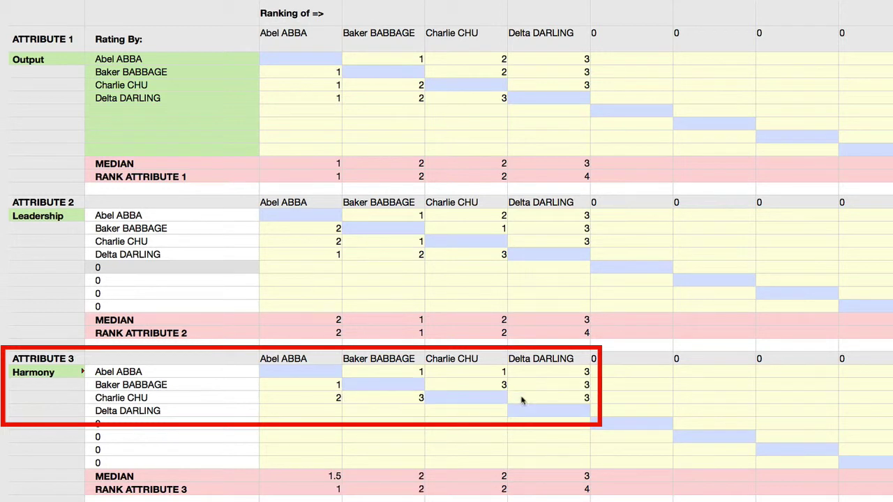
Enter the fourth rater's Attribute 3 rankings of the first three team members as 1, 2 and 3.
{"action": "left_click", "coordinate": [337, 412]}
{"action": "type", "text": "1"}
{"action": "left_click", "coordinate": [420, 409]}
{"action": "type", "text": "2"}
{"action": "left_click", "coordinate": [469, 415]}
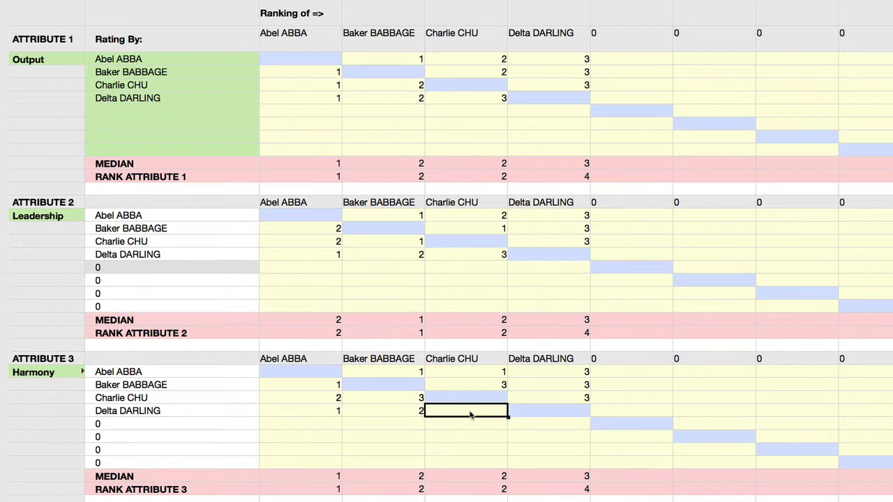
{"action": "type", "text": "3"}
{"action": "key", "text": "Return"}
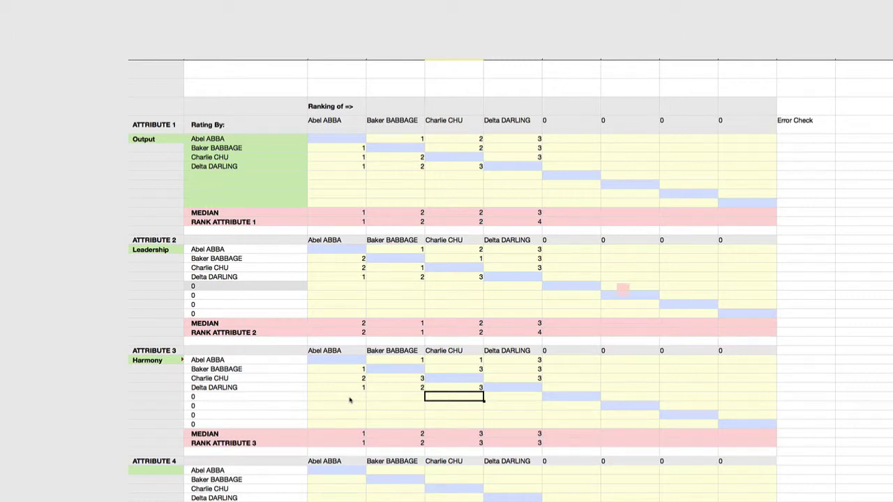
Examine the Sum of Median Ranks row in the TOTALS section below Attribute 4.
{"action": "scroll", "coordinate": [350, 399], "scroll_direction": "down", "scroll_amount": 5}
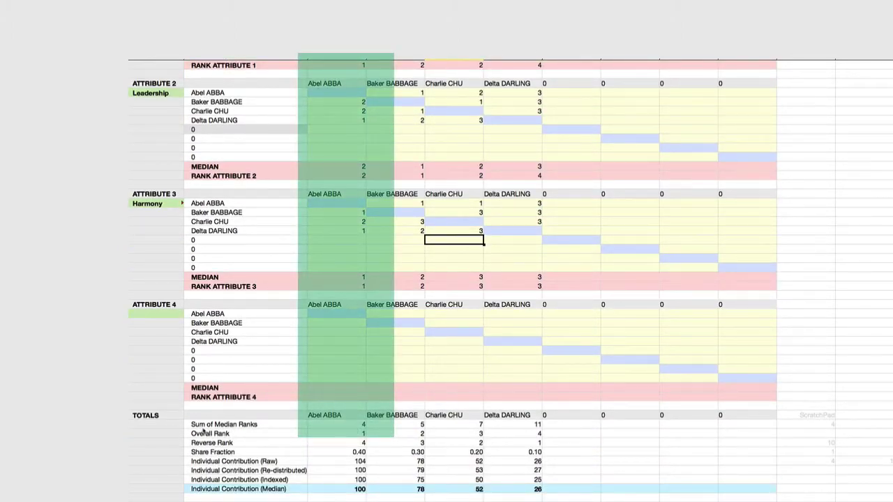
{"action": "left_click", "coordinate": [217, 425]}
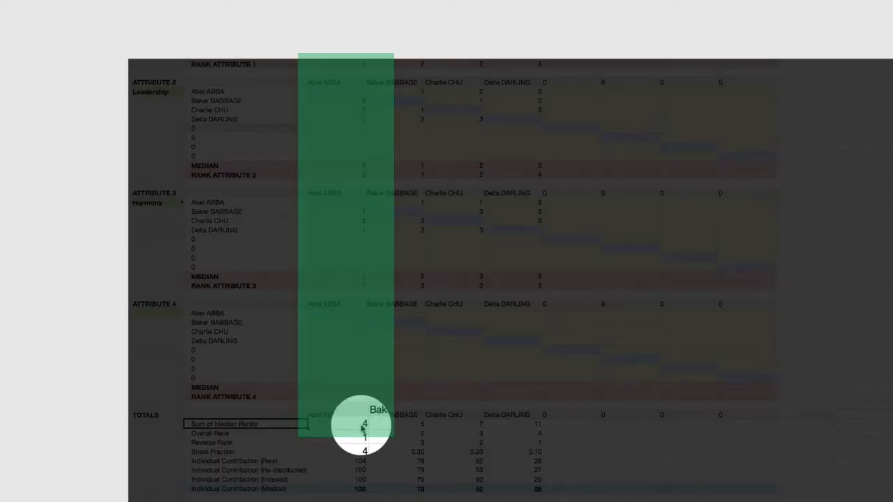
Trace the first team member's Sum of Median Ranks back to their Rank Attribute 3 and Rank Attribute 2 values.
{"action": "left_click", "coordinate": [363, 425]}
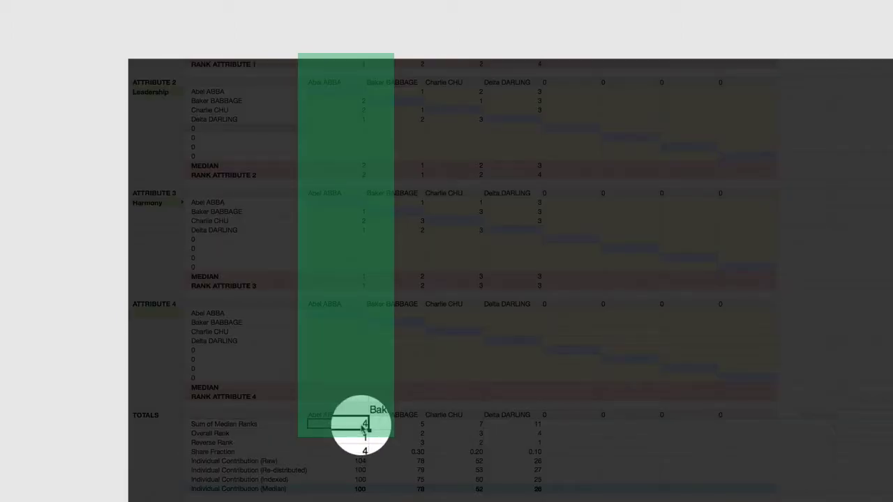
{"action": "left_click", "coordinate": [363, 286]}
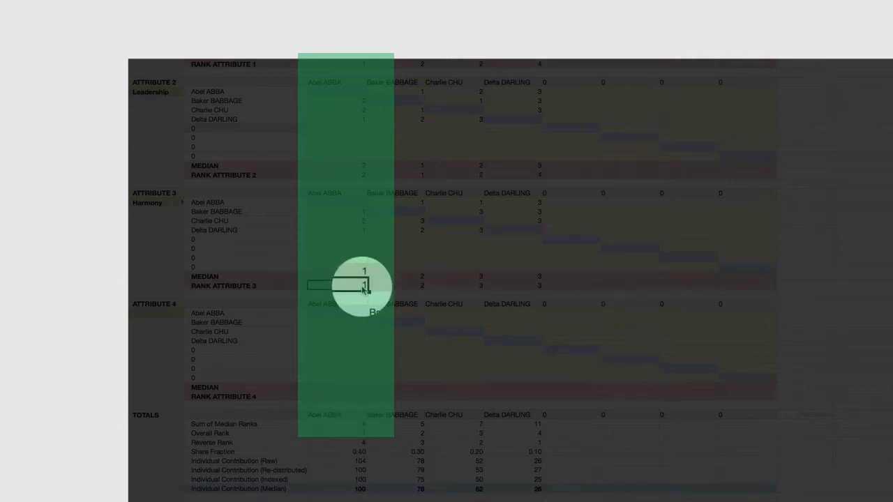
{"action": "left_click", "coordinate": [361, 175]}
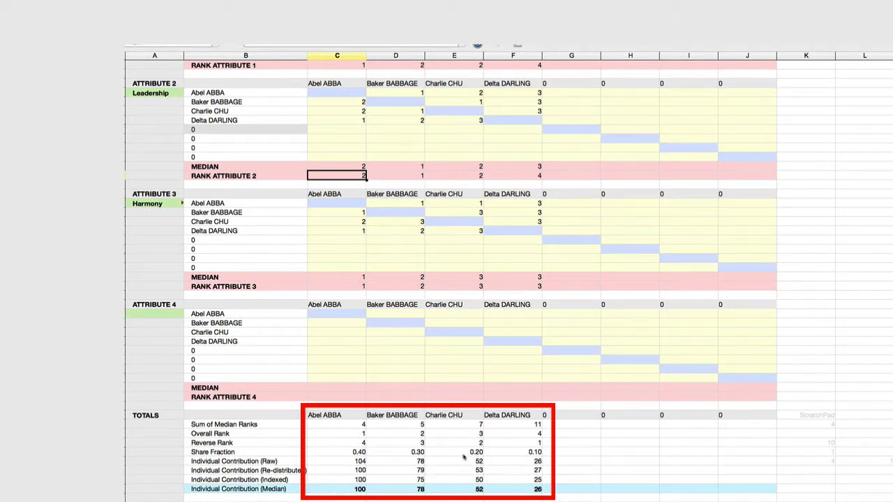
Add a Model Questions deliverable with grade 75 and weight 4, and set the Workshop Presentation weight to 16.
{"action": "scroll", "coordinate": [713, 282], "scroll_direction": "up", "scroll_amount": 10}
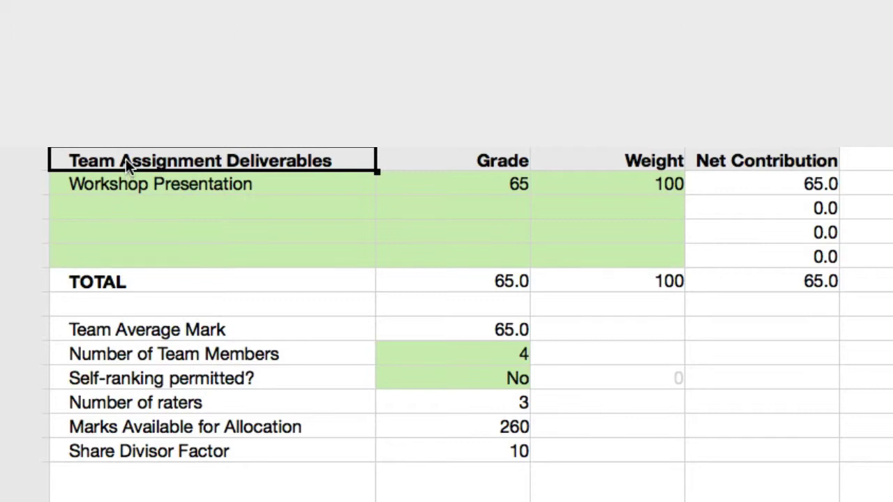
{"action": "left_click", "coordinate": [141, 205]}
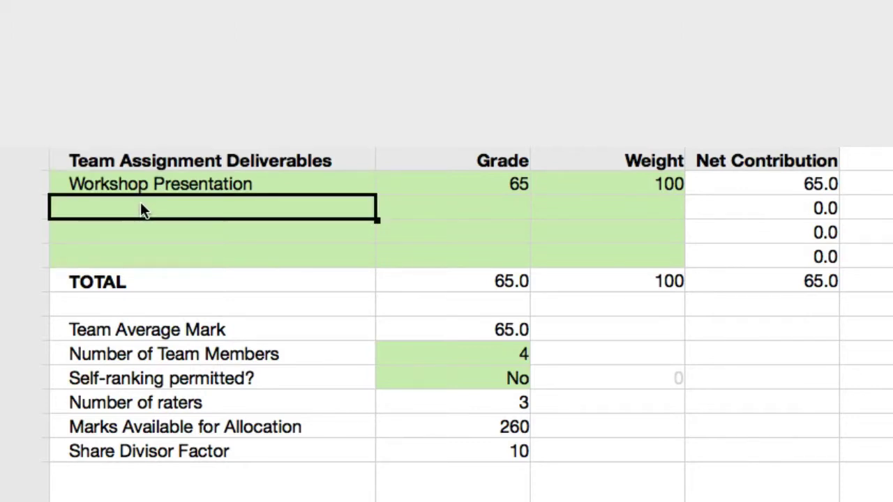
{"action": "type", "text": "Model Questions"}
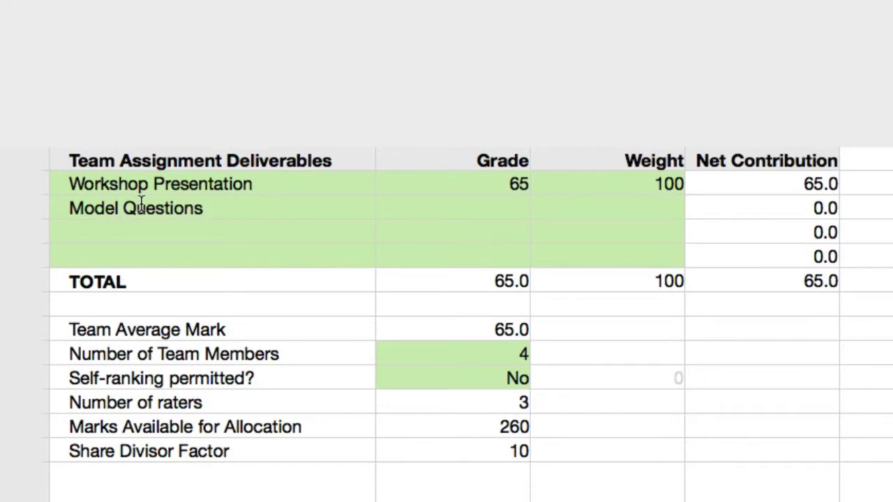
{"action": "left_click", "coordinate": [487, 213]}
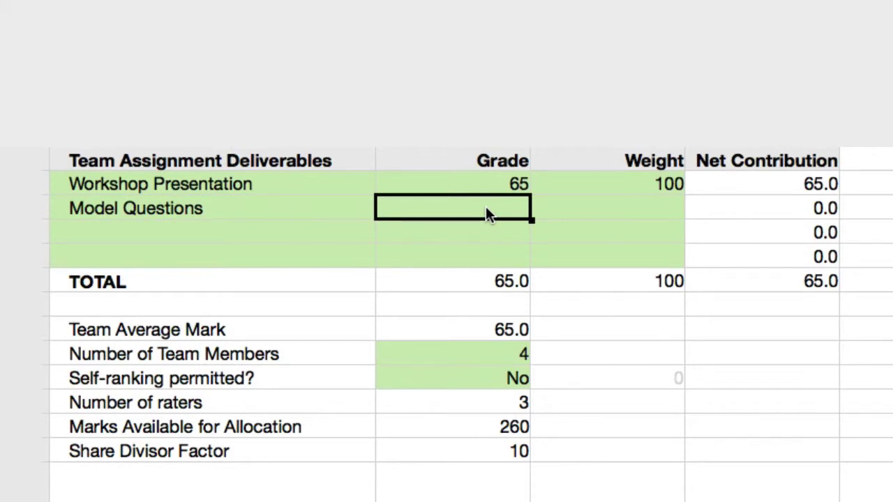
{"action": "type", "text": "75"}
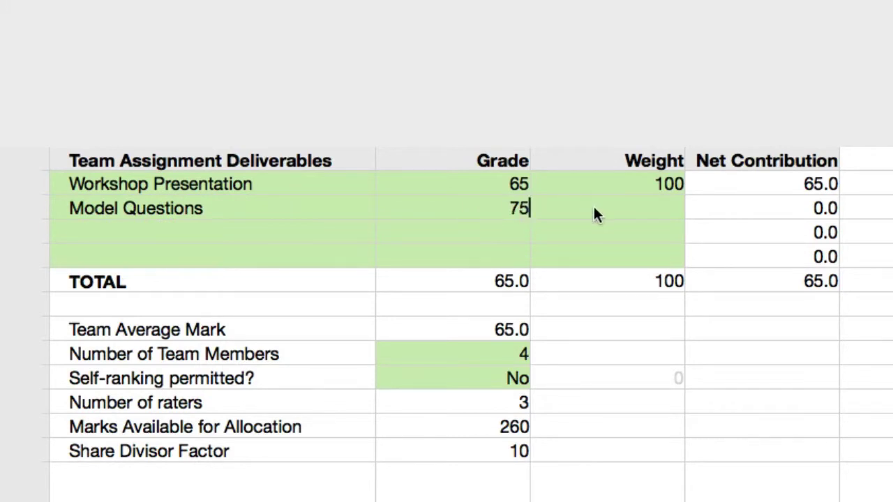
{"action": "left_click", "coordinate": [668, 214]}
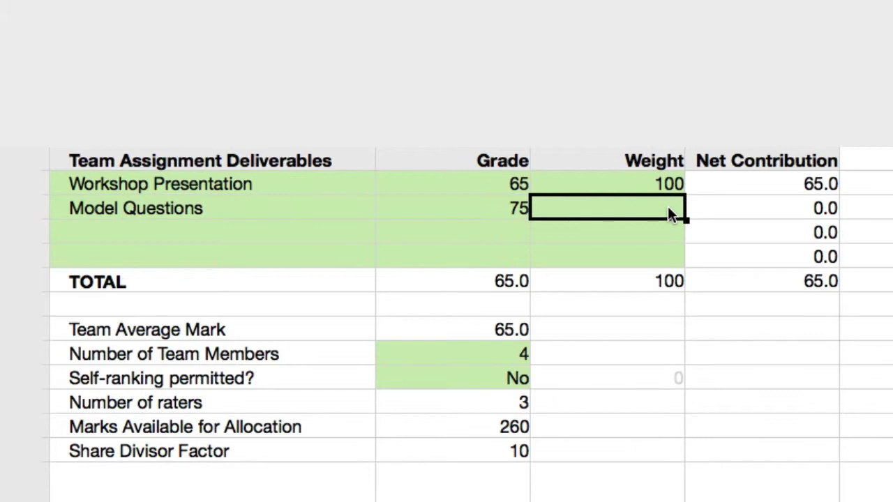
{"action": "type", "text": "4"}
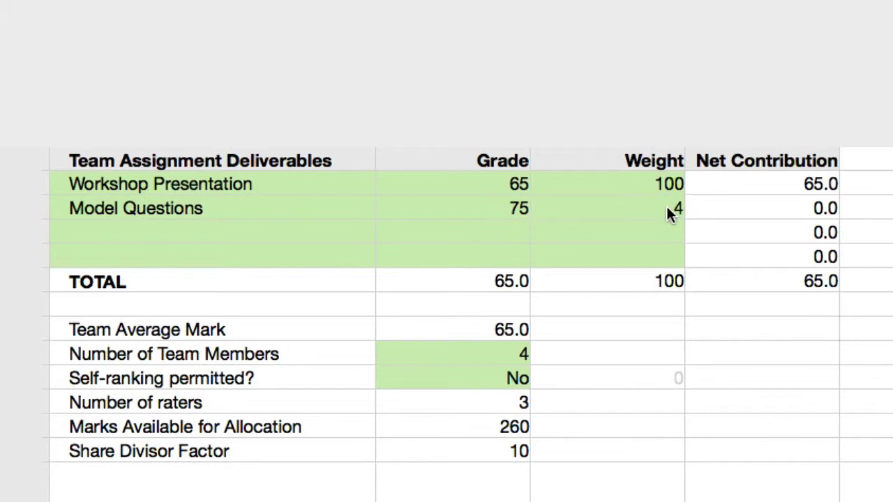
{"action": "left_click", "coordinate": [665, 182]}
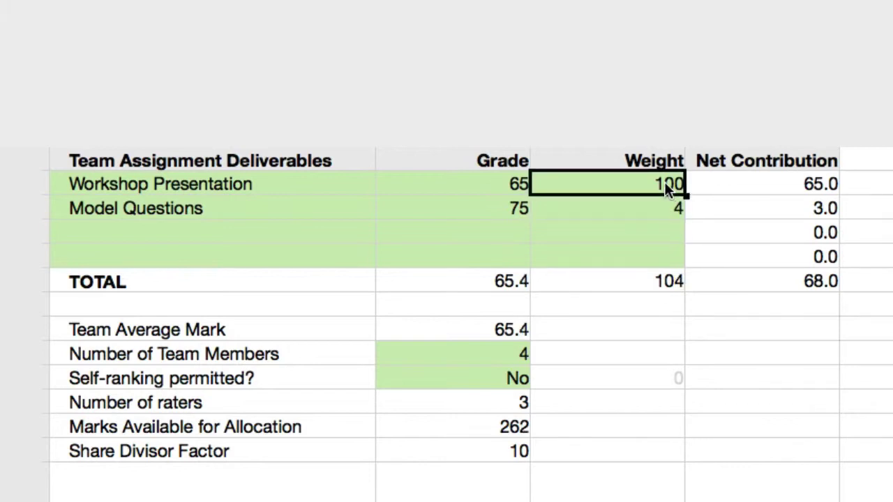
{"action": "type", "text": "16"}
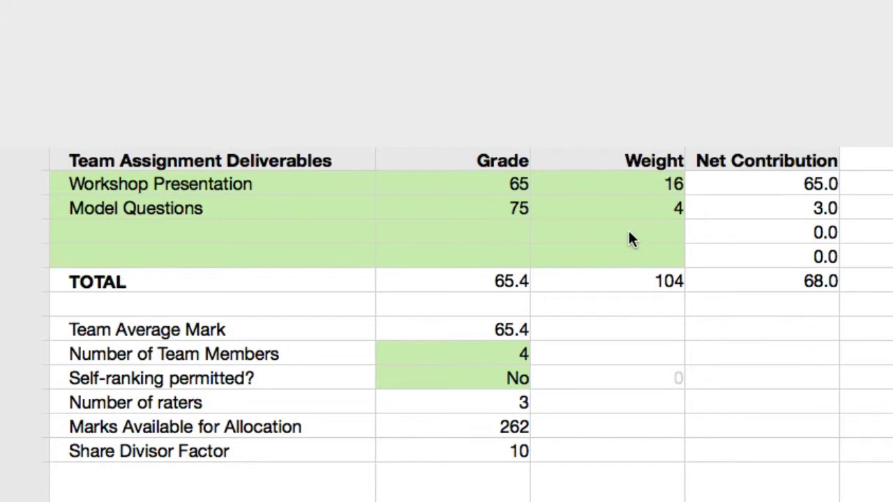
Add a Video Production deliverable with grade 50 and weight 10, and check the grade in the TOTAL row.
{"action": "left_click", "coordinate": [258, 232]}
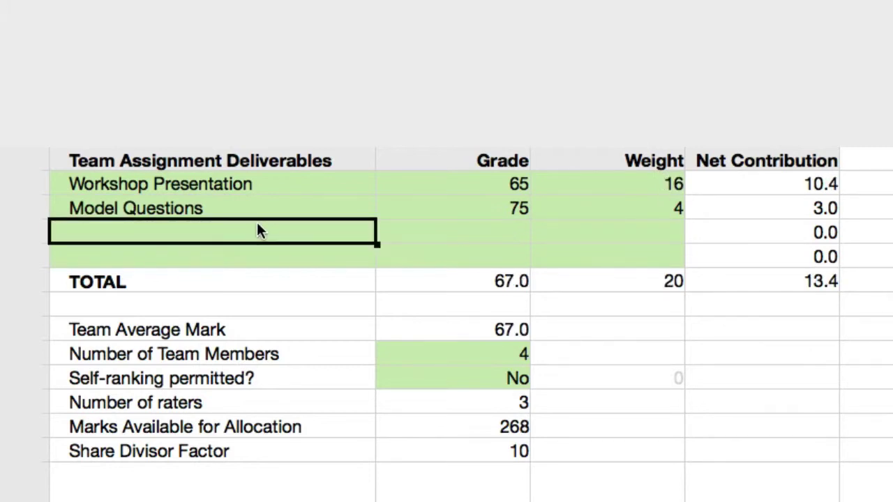
{"action": "type", "text": "Video Pro"}
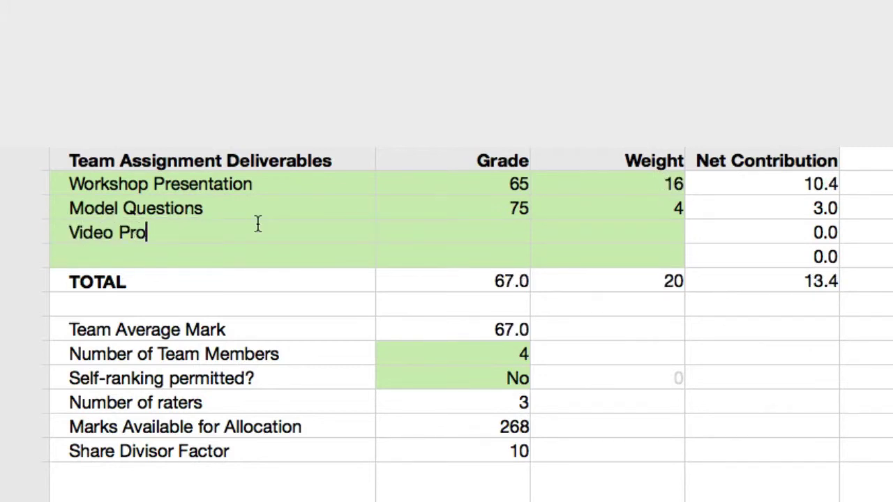
{"action": "type", "text": "duction"}
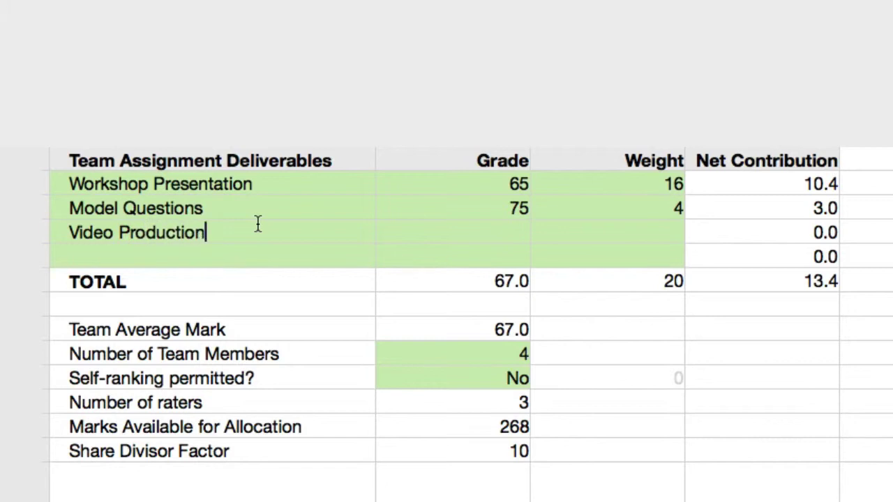
{"action": "left_click", "coordinate": [511, 233]}
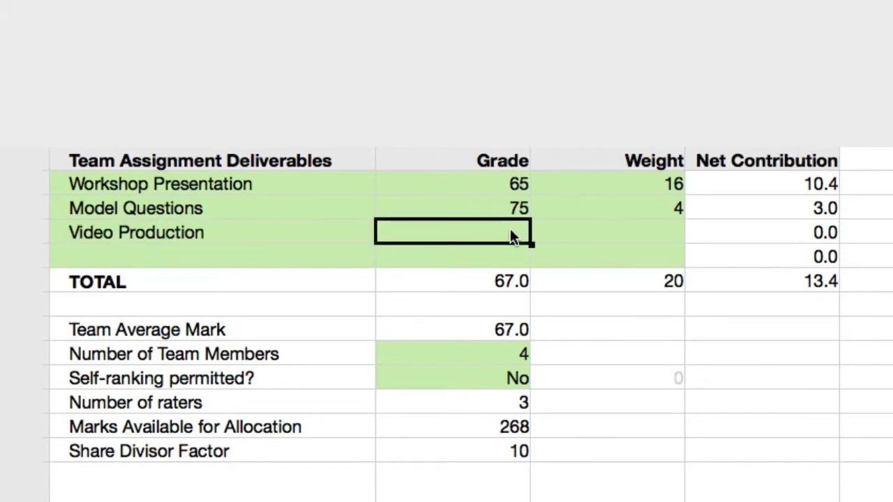
{"action": "type", "text": "50"}
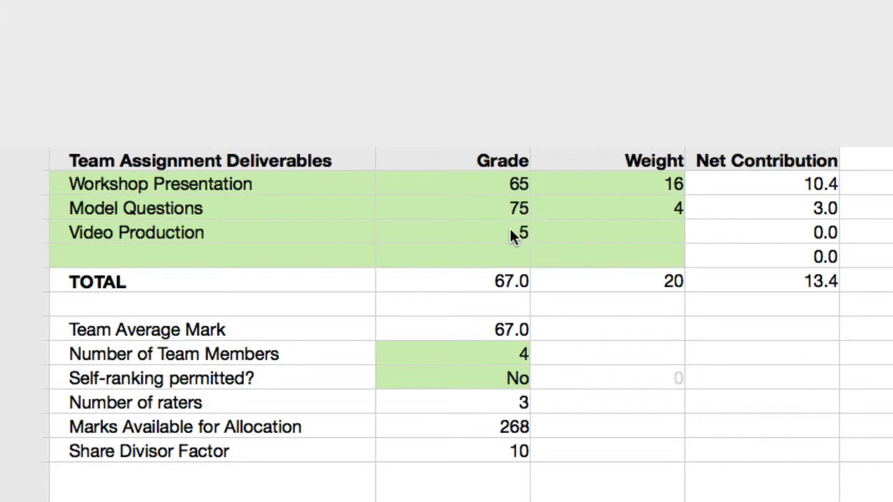
{"action": "left_click", "coordinate": [669, 235]}
{"action": "left_click", "coordinate": [670, 235]}
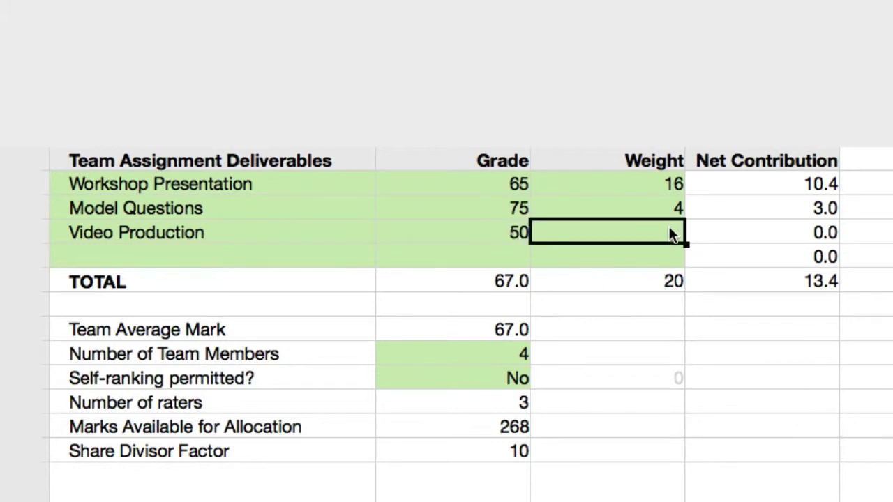
{"action": "type", "text": "10"}
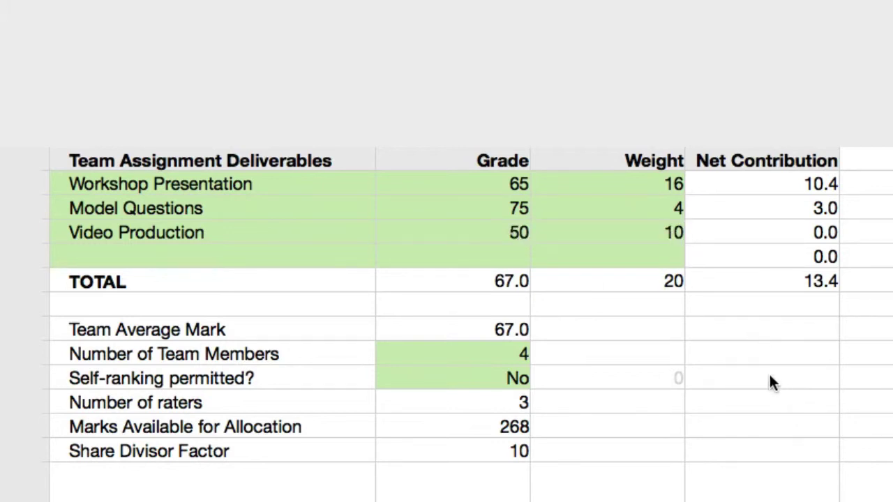
{"action": "left_click", "coordinate": [743, 355]}
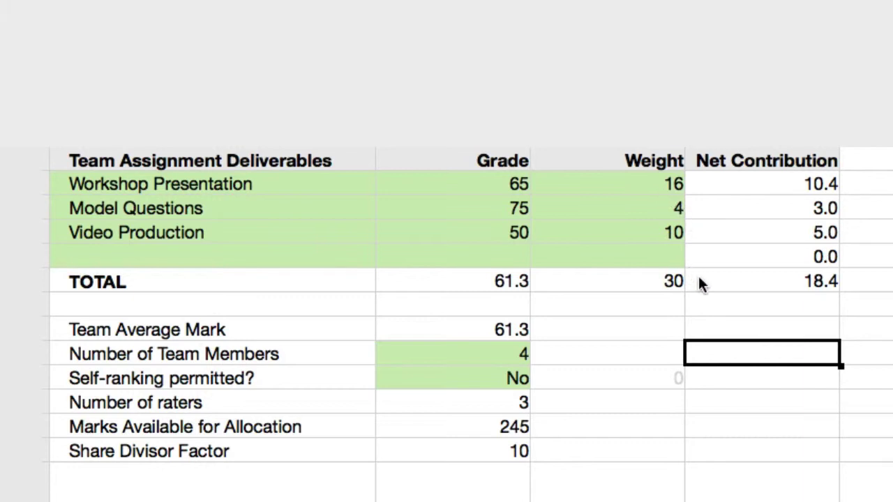
{"action": "left_click", "coordinate": [493, 286]}
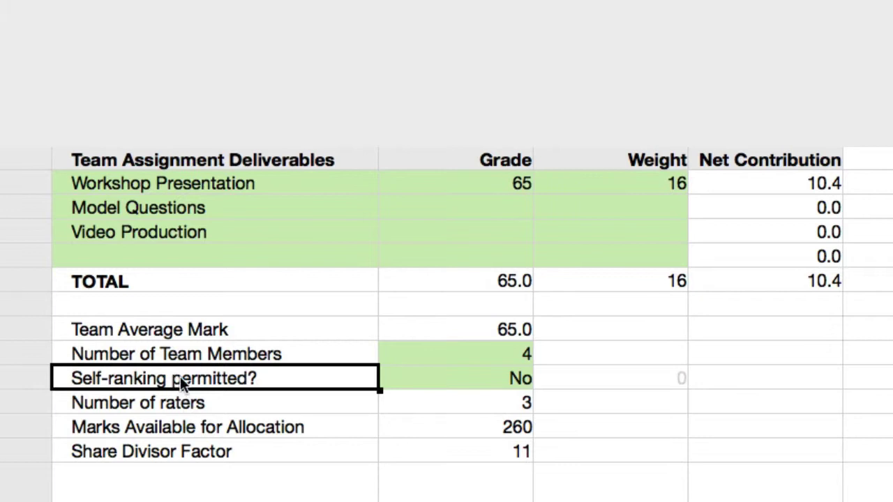
Set "Self-ranking permitted?" to Yes.
{"action": "left_click", "coordinate": [512, 377]}
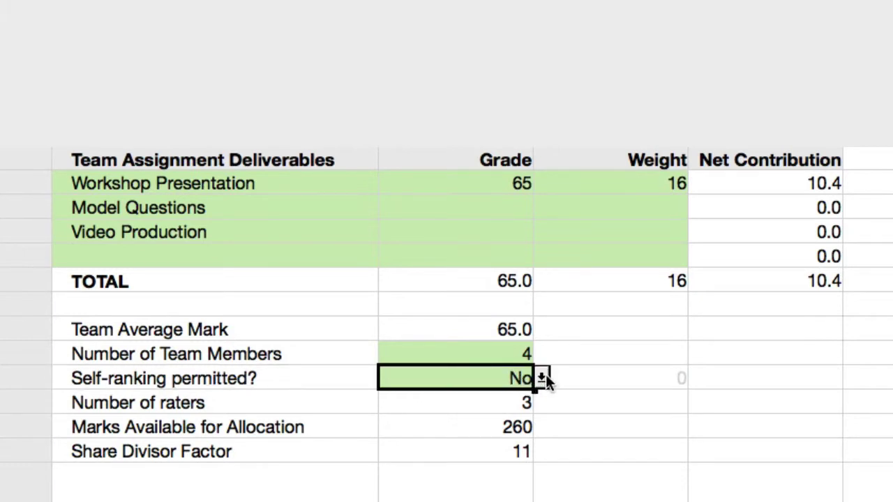
{"action": "left_click", "coordinate": [542, 377]}
{"action": "left_click", "coordinate": [481, 399]}
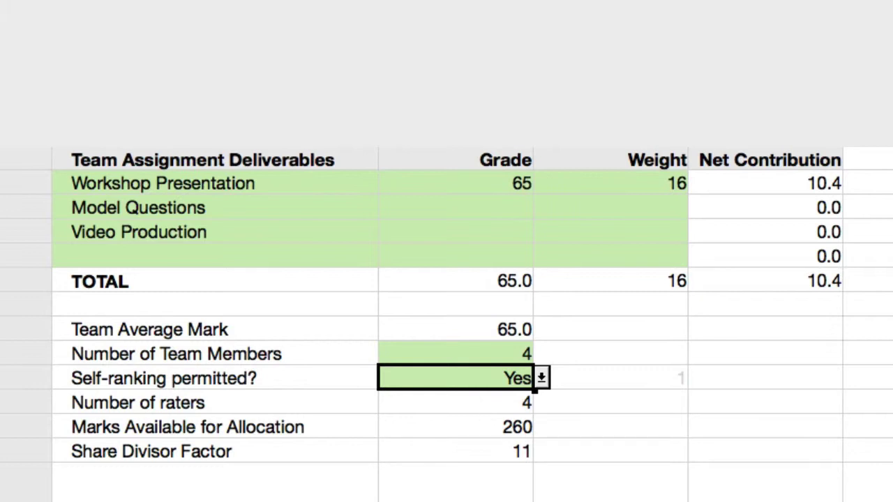
{"action": "key", "text": "Escape"}
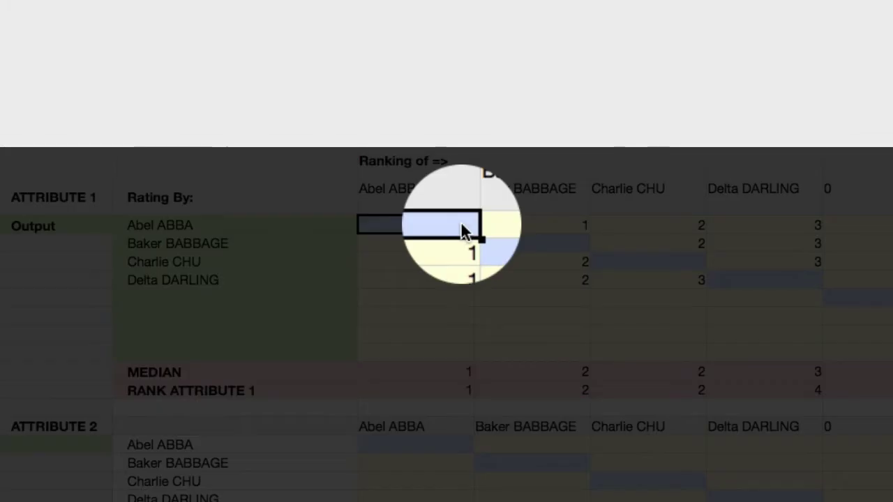
Enter the four team members' Attribute 1 self-rankings as 2, 3, 2 and 1 in the blue diagonal cells.
{"action": "type", "text": "2"}
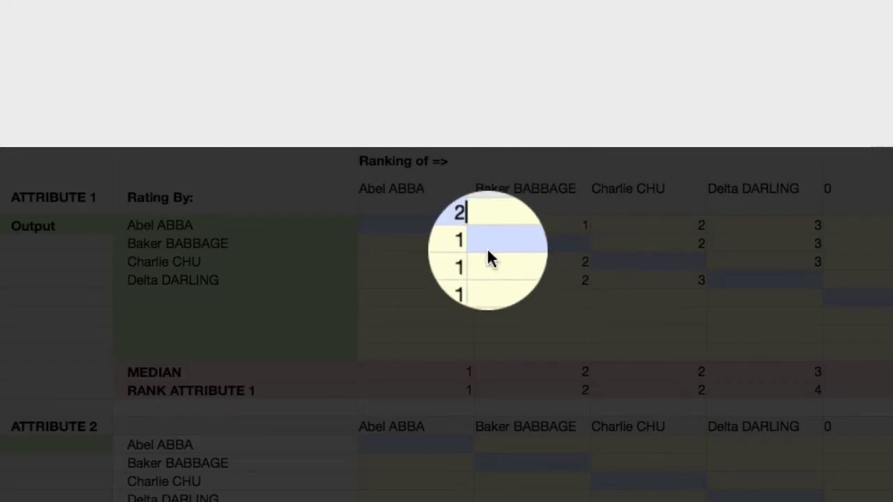
{"action": "left_click", "coordinate": [584, 242]}
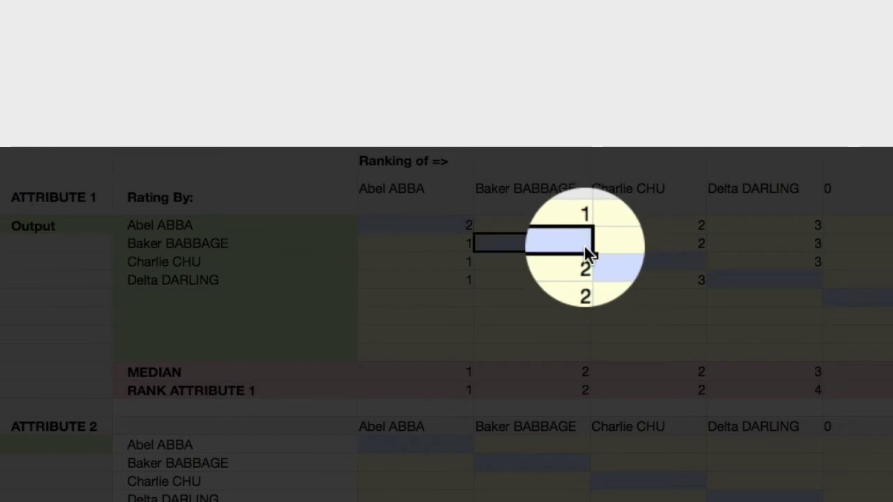
{"action": "type", "text": "3"}
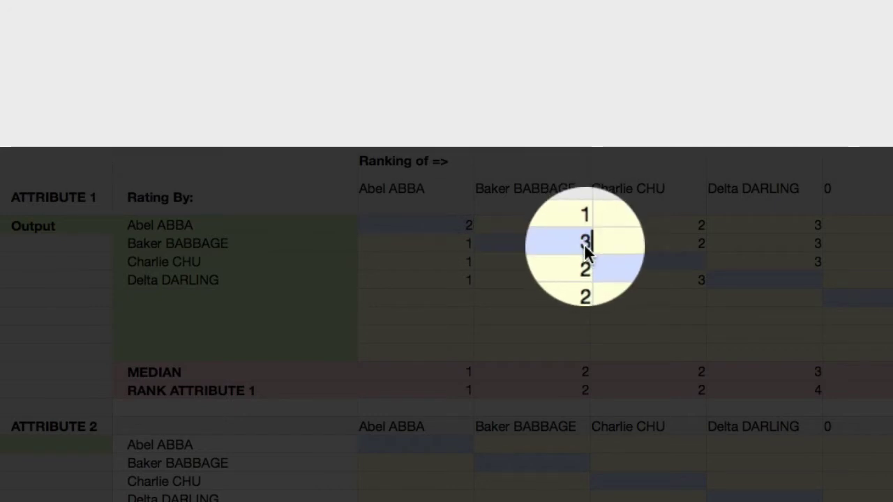
{"action": "left_click", "coordinate": [674, 263]}
{"action": "type", "text": "2"}
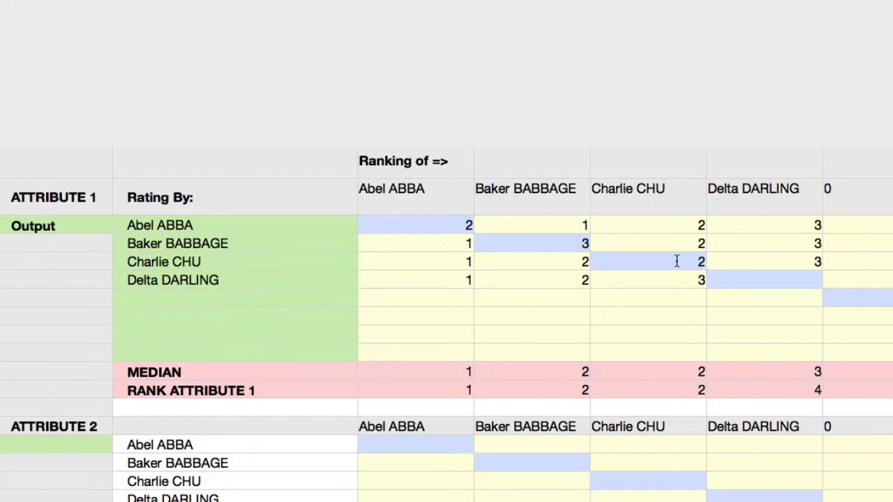
{"action": "left_click", "coordinate": [796, 282]}
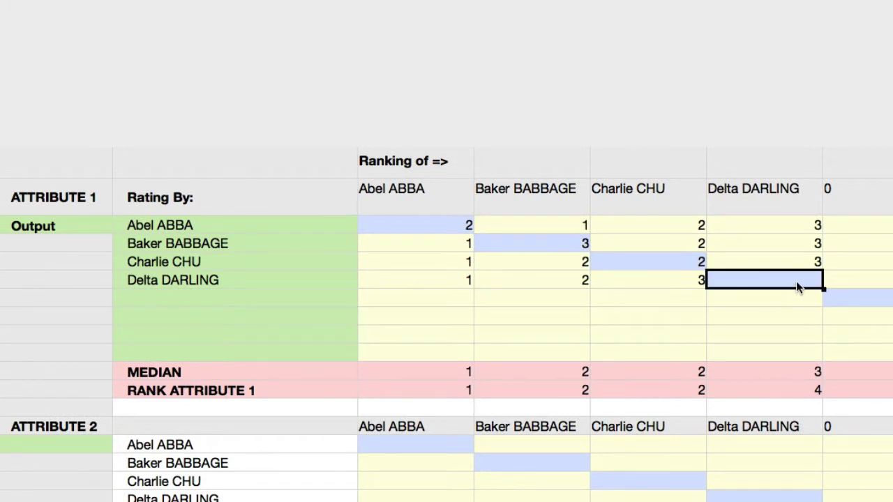
{"action": "type", "text": "1"}
{"action": "key", "text": "Return"}
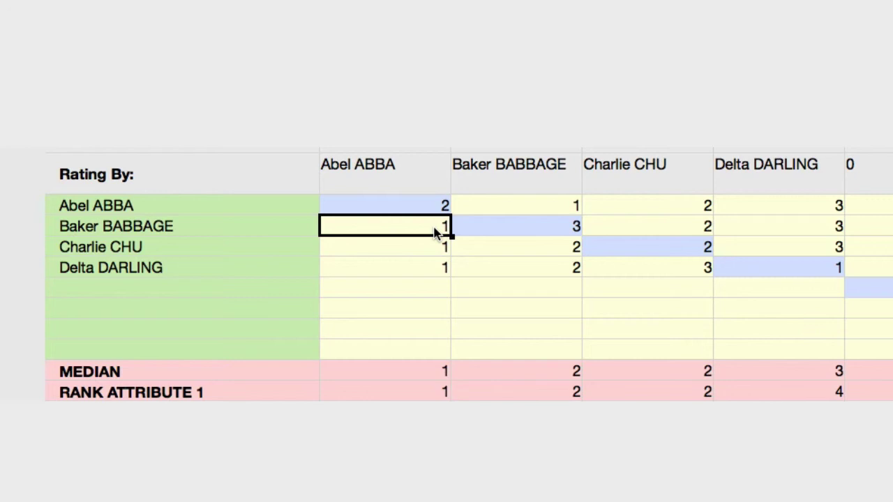
Select the Attribute 1 rankings given by the second, third and fourth raters to all four team members.
{"action": "left_click", "coordinate": [828, 273], "text": "shift"}
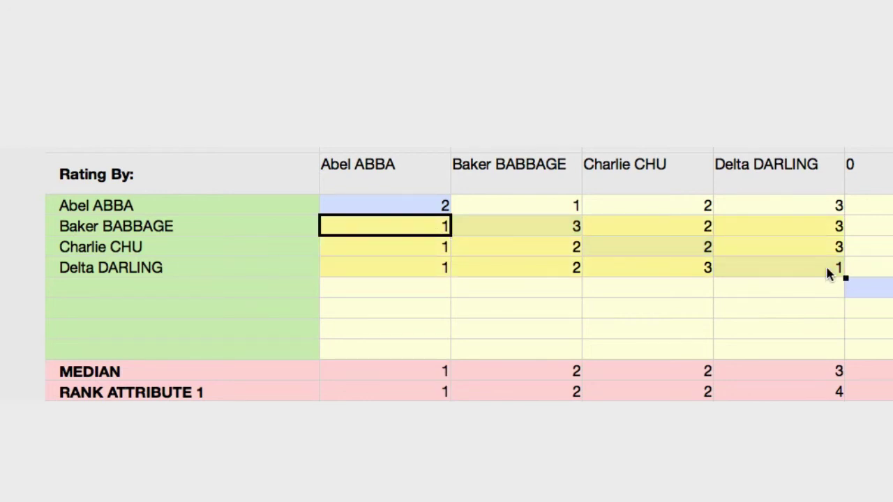